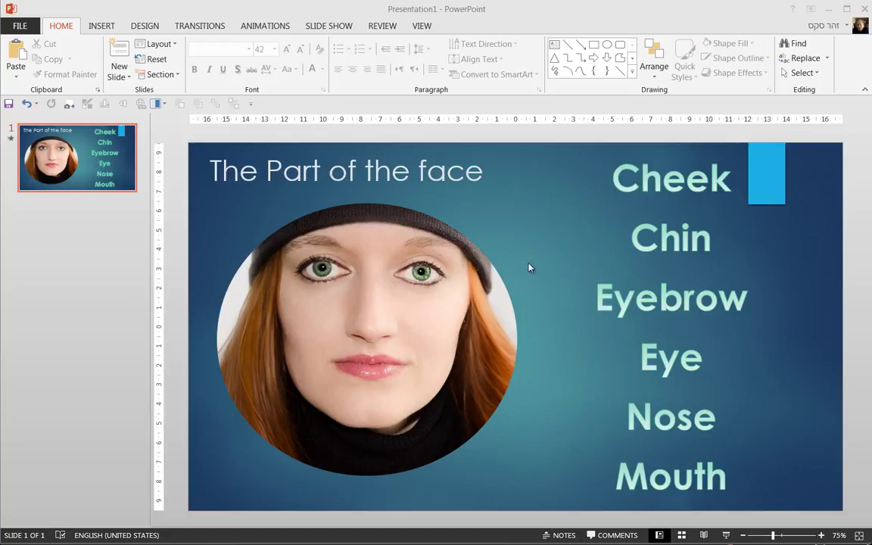
# Step: Draw Scribble freeform shapes over the right and left eyes, then select both shapes
pyautogui.click(101, 27)
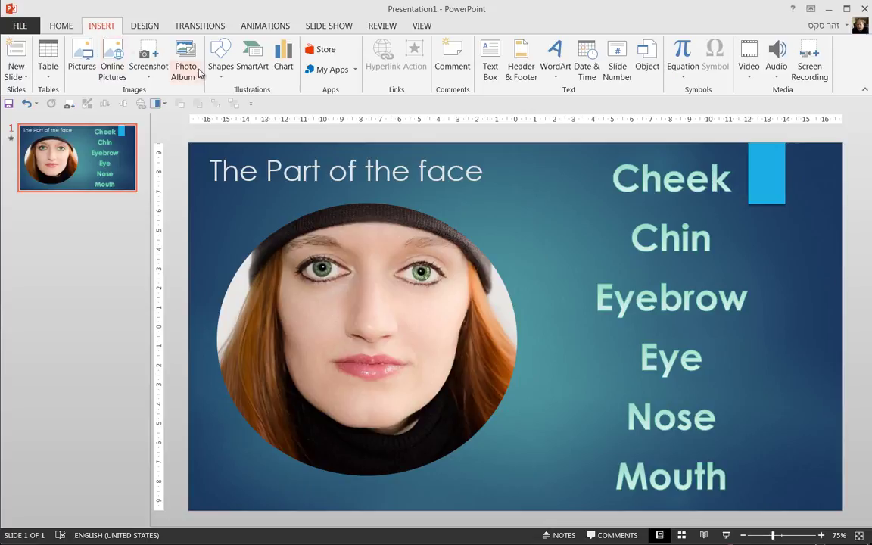
pyautogui.click(220, 61)
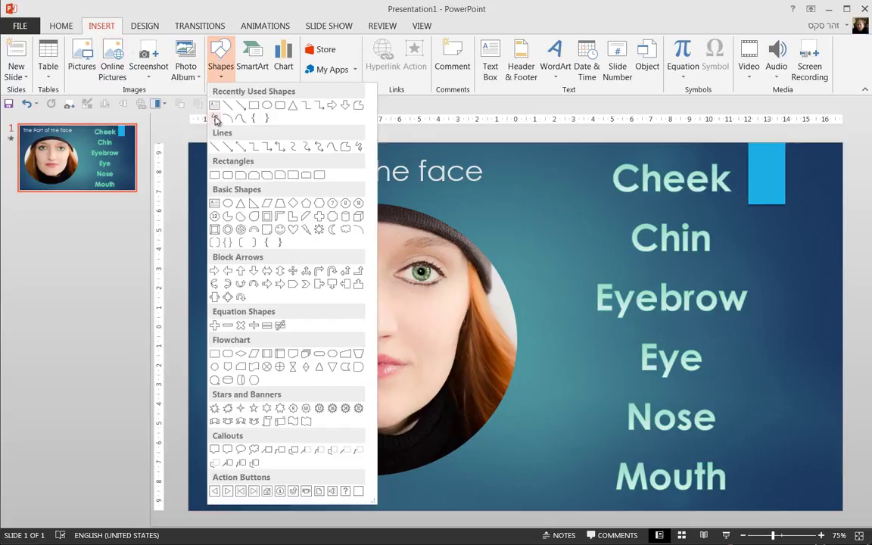
pyautogui.click(215, 119)
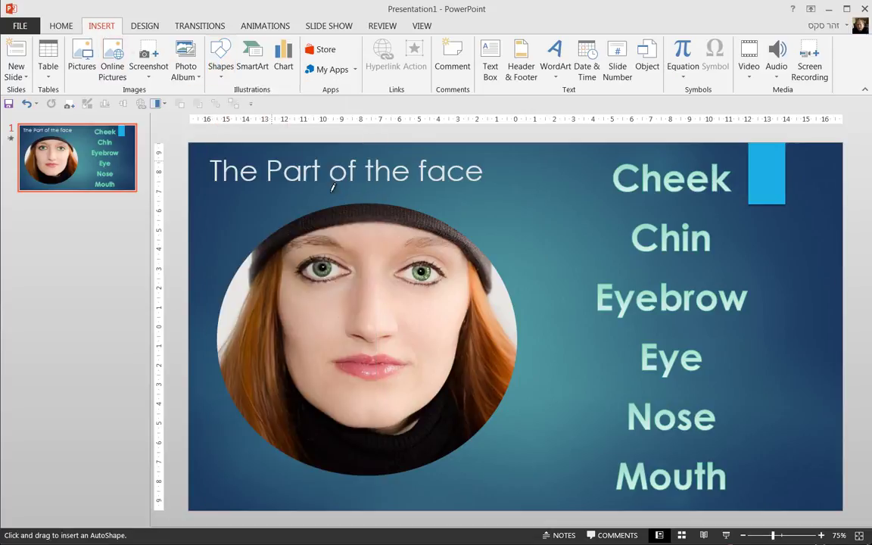
pyautogui.moveTo(395, 264)
pyautogui.mouseDown()
pyautogui.moveTo(415, 283)
pyautogui.moveTo(394, 267)
pyautogui.mouseUp()
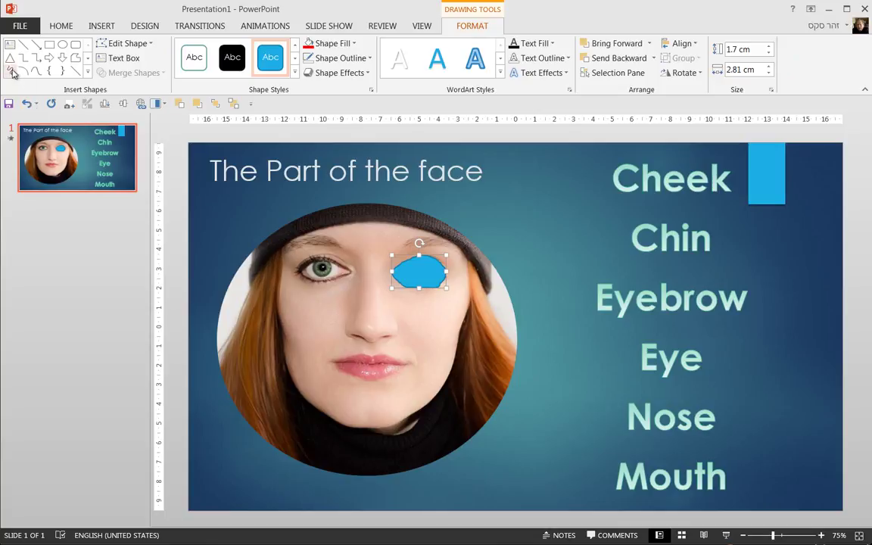
pyautogui.click(12, 72)
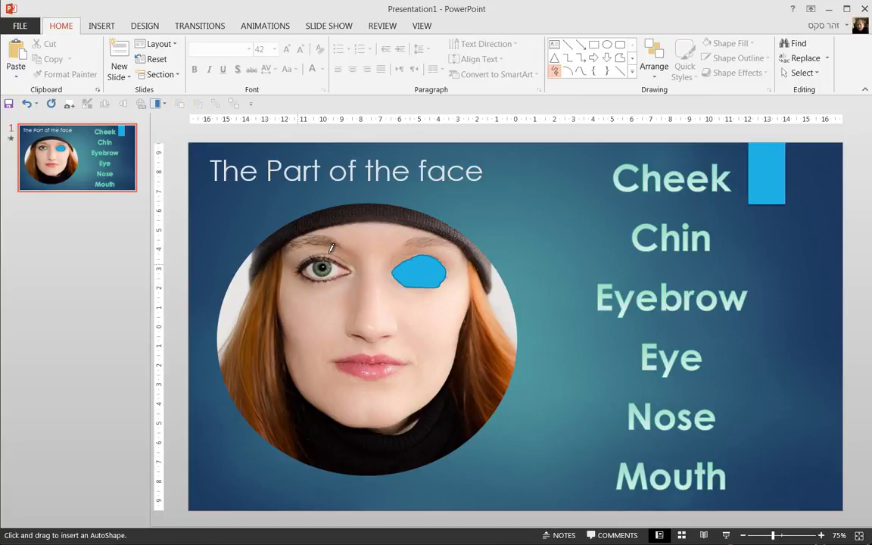
pyautogui.moveTo(356, 273)
pyautogui.mouseDown()
pyautogui.moveTo(304, 274)
pyautogui.moveTo(354, 266)
pyautogui.mouseUp()
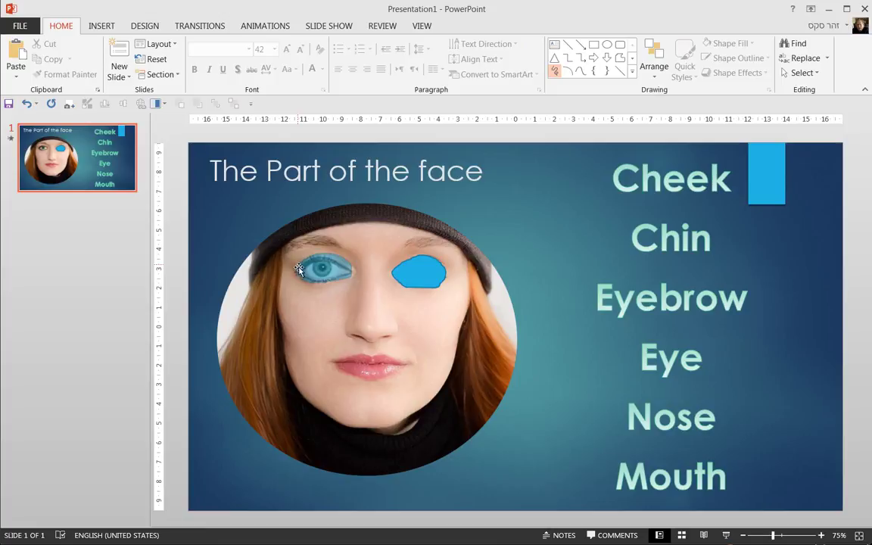
pyautogui.keyDown('shift'); pyautogui.click(419, 272); pyautogui.keyUp('shift')
# Step: Union the two eye shapes with Merge Shapes and give the result No Outline
pyautogui.click(130, 74)
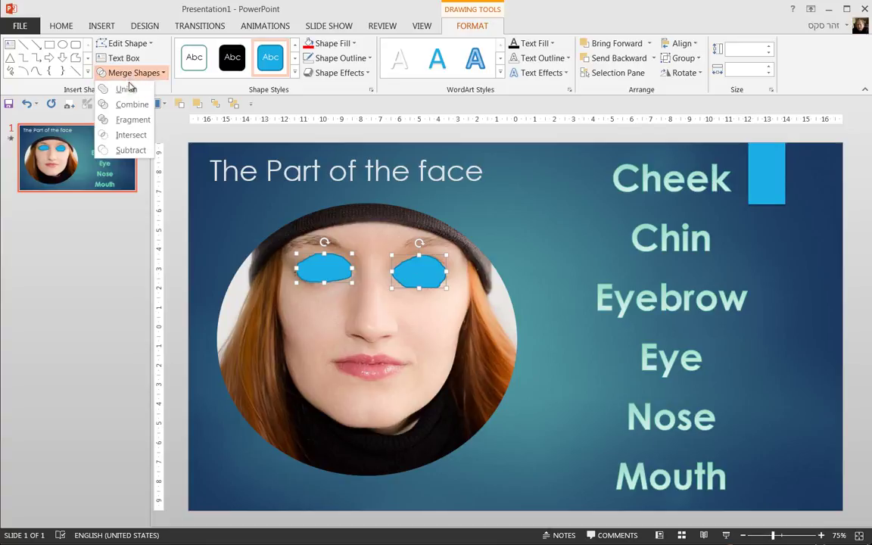
pyautogui.click(126, 90)
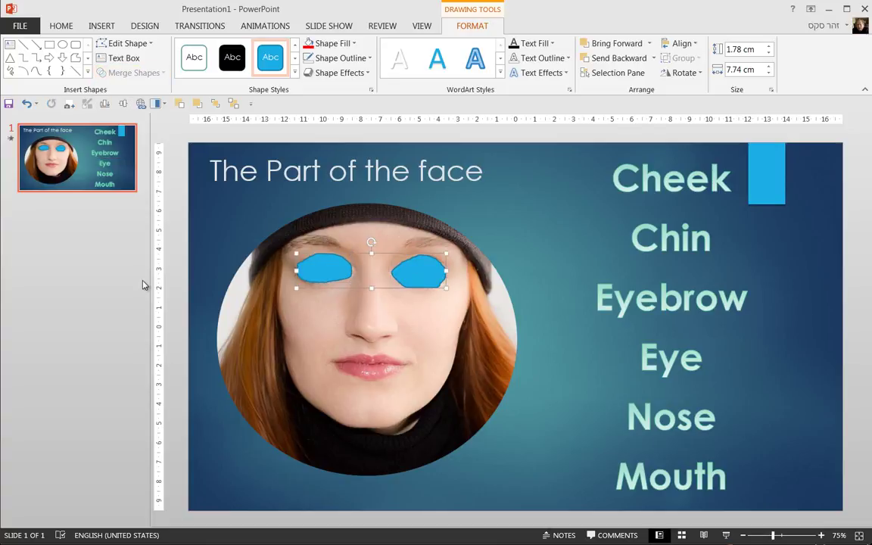
pyautogui.click(310, 58)
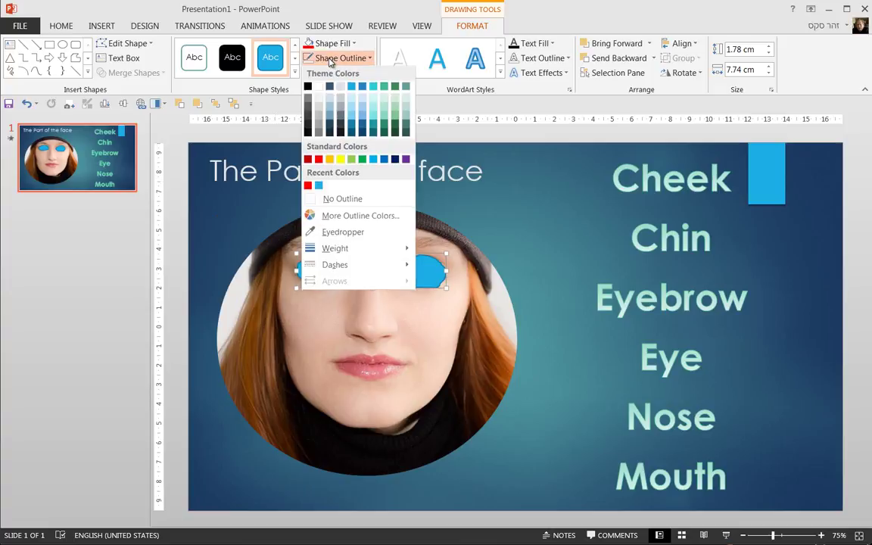
pyautogui.click(342, 200)
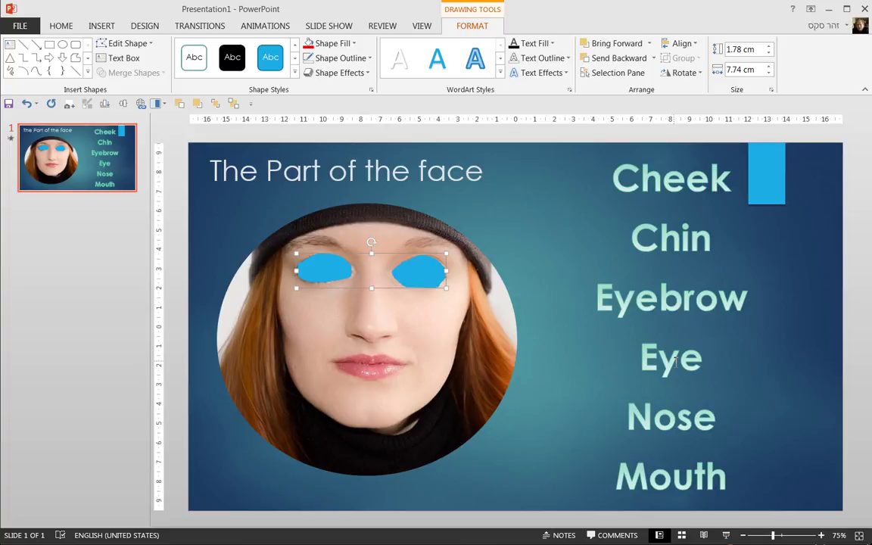
# Step: Apply the Appear animation to both the eye shape and the Eye label
pyautogui.keyDown('shift'); pyautogui.click(672, 361); pyautogui.keyUp('shift')
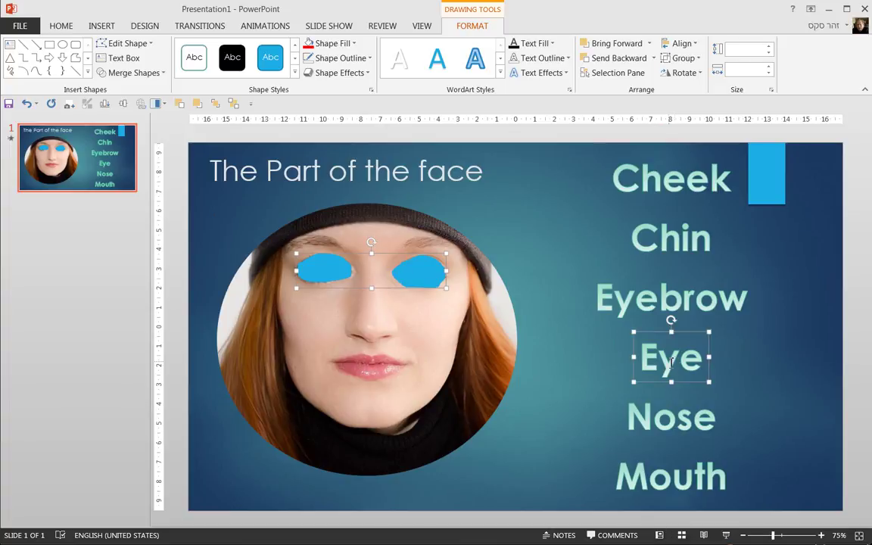
pyautogui.click(267, 28)
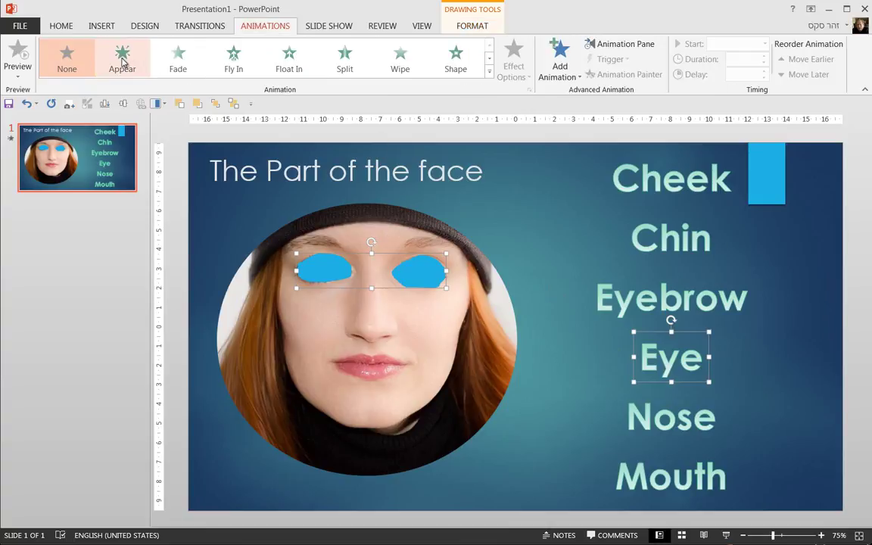
pyautogui.click(122, 55)
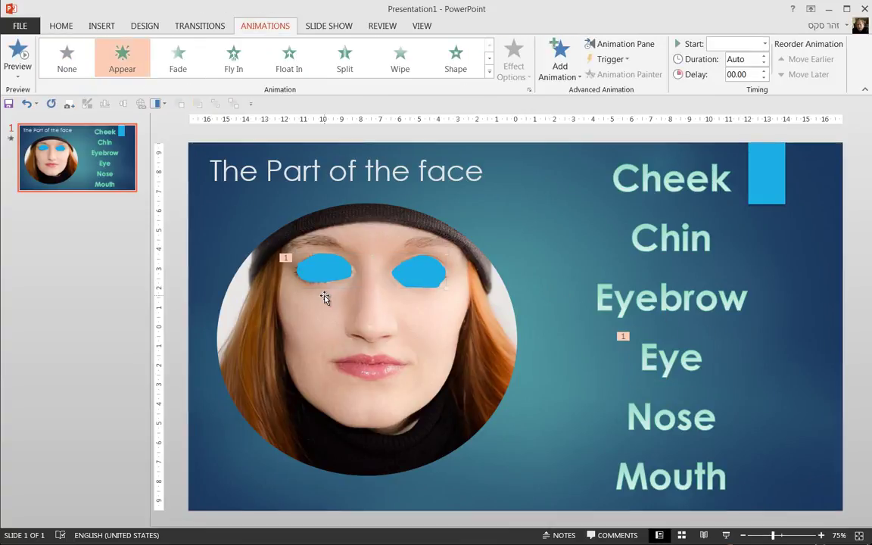
# Step: Show the Animation Pane, narrow the side panels, and select the eye shape and Eye label
pyautogui.click(614, 45)
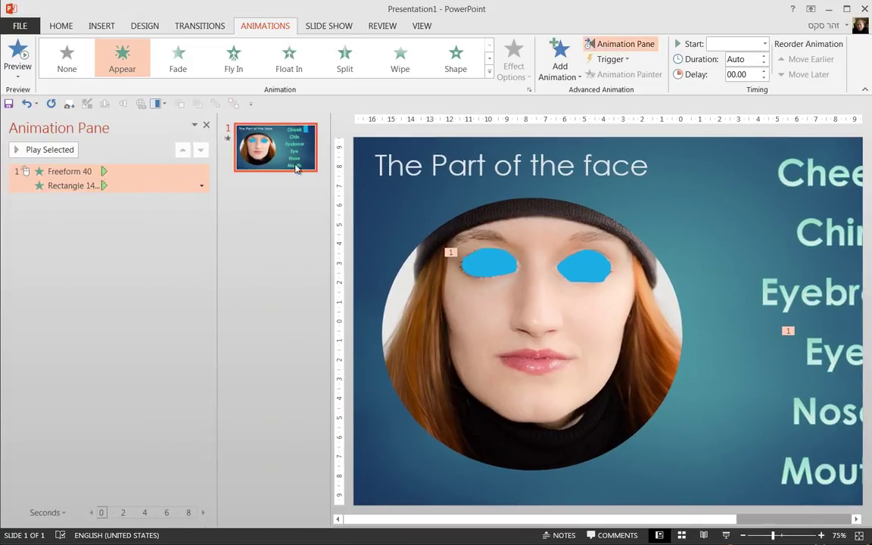
pyautogui.moveTo(330, 210); pyautogui.dragTo(254, 217)
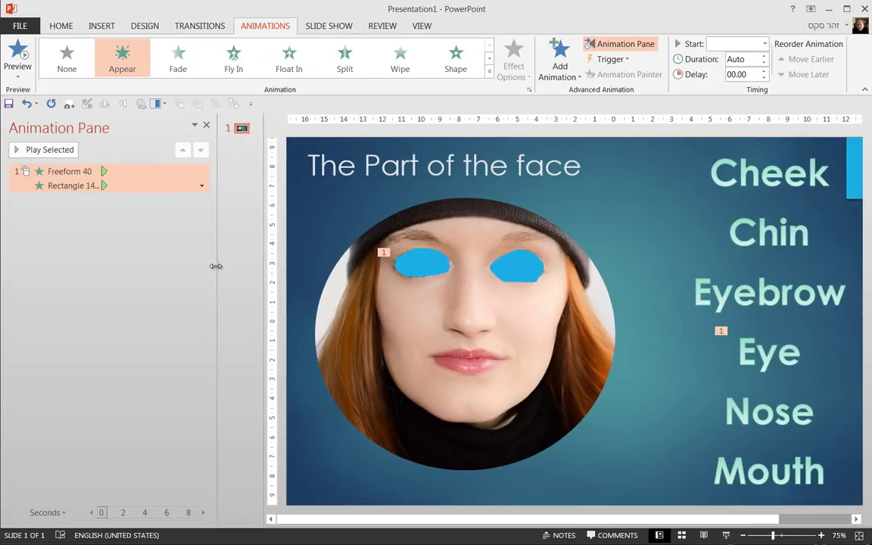
pyautogui.moveTo(218, 278); pyautogui.dragTo(141, 278)
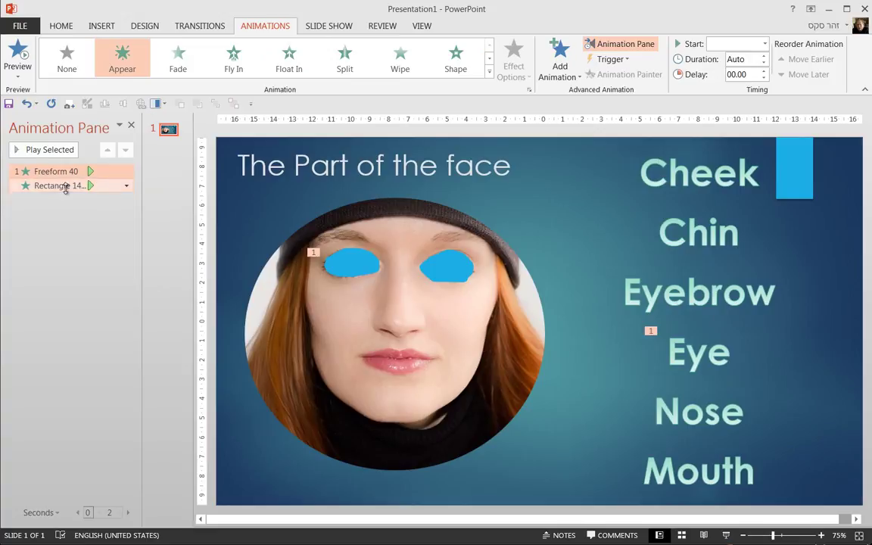
pyautogui.click(349, 264)
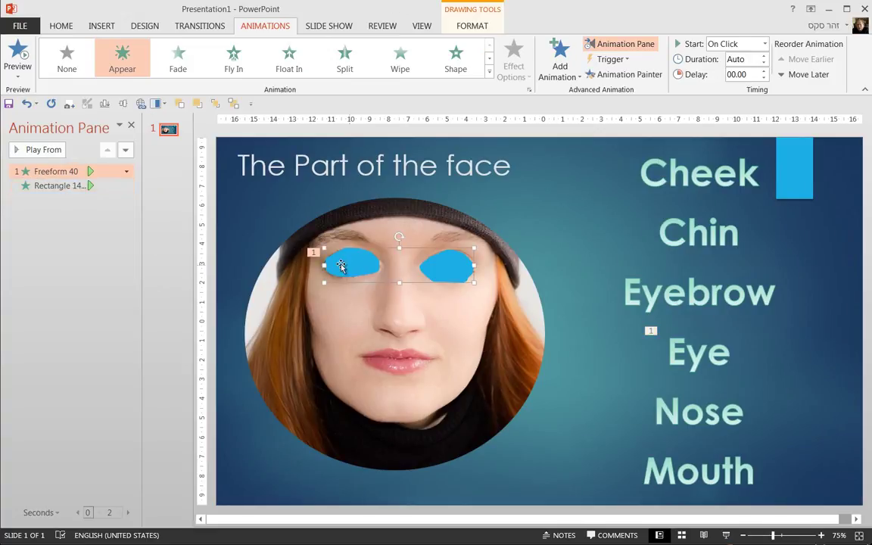
pyautogui.click(695, 352)
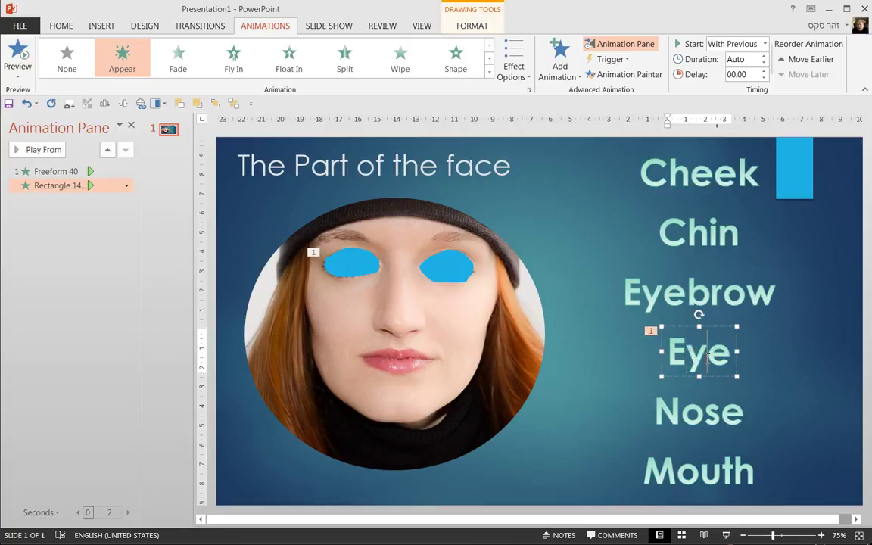
pyautogui.press('Escape')
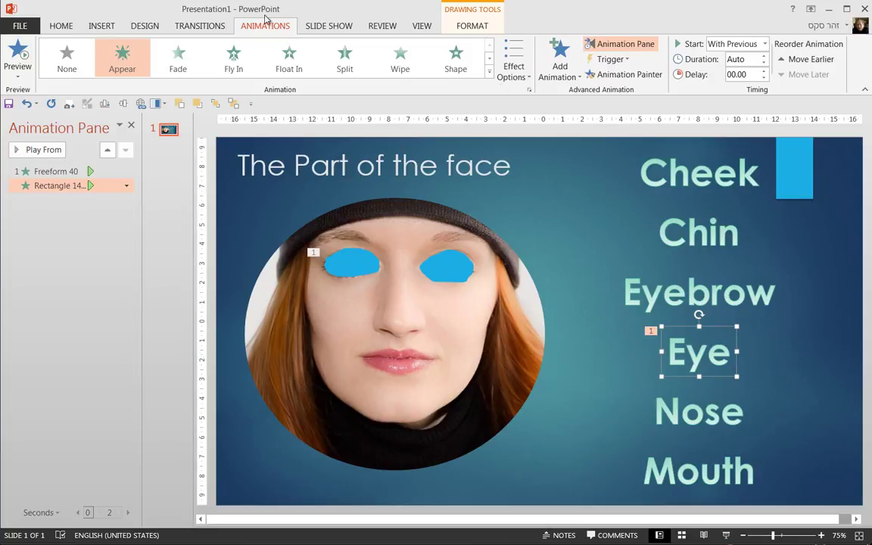
# Step: Trigger the Eye label on click of Freeform 40 and set the eye shape's animation to With Previous
pyautogui.click(612, 60)
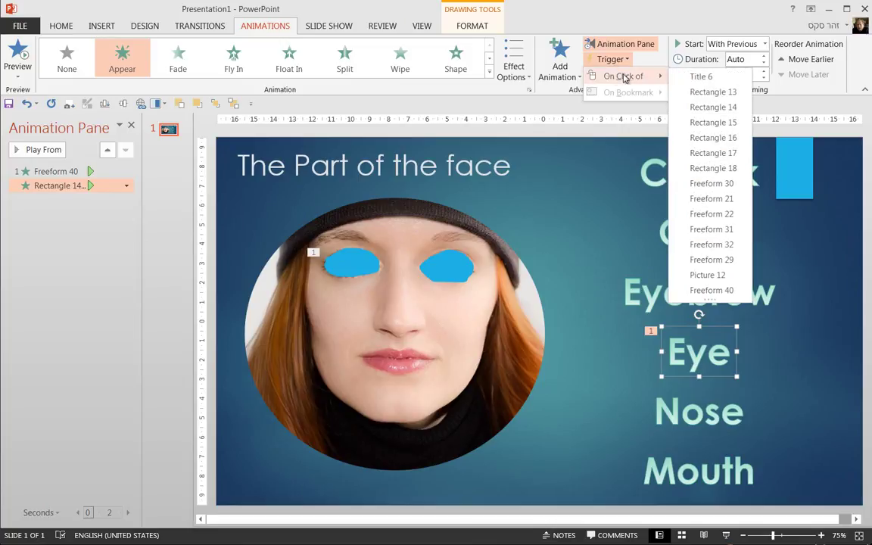
pyautogui.moveTo(624, 77)
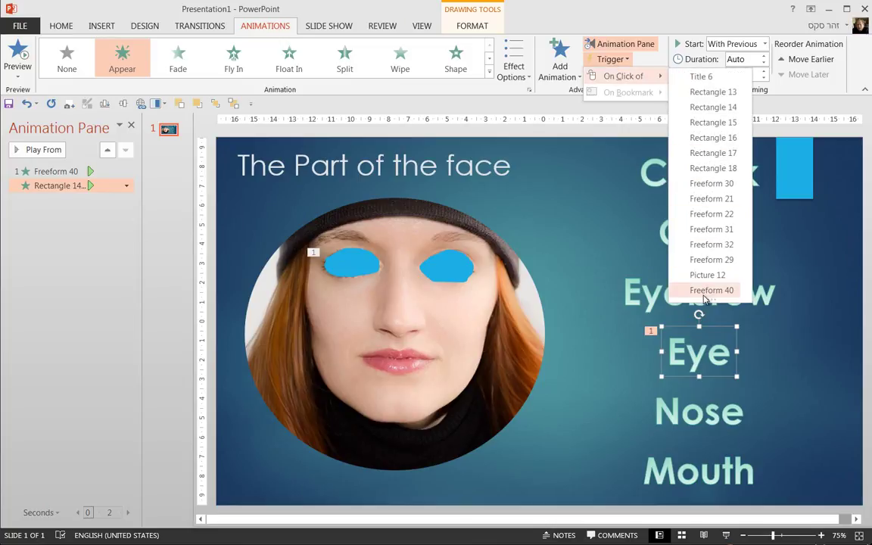
pyautogui.click(704, 296)
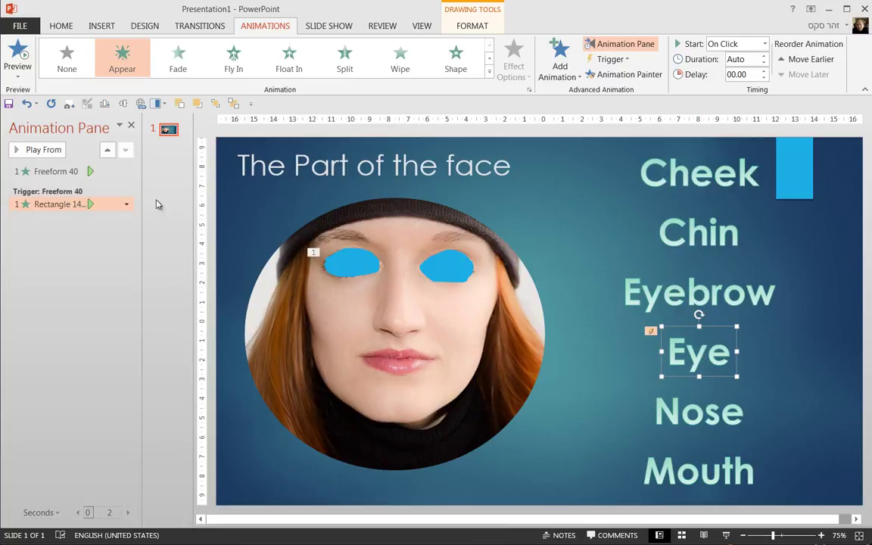
pyautogui.click(57, 172)
pyautogui.click(126, 172)
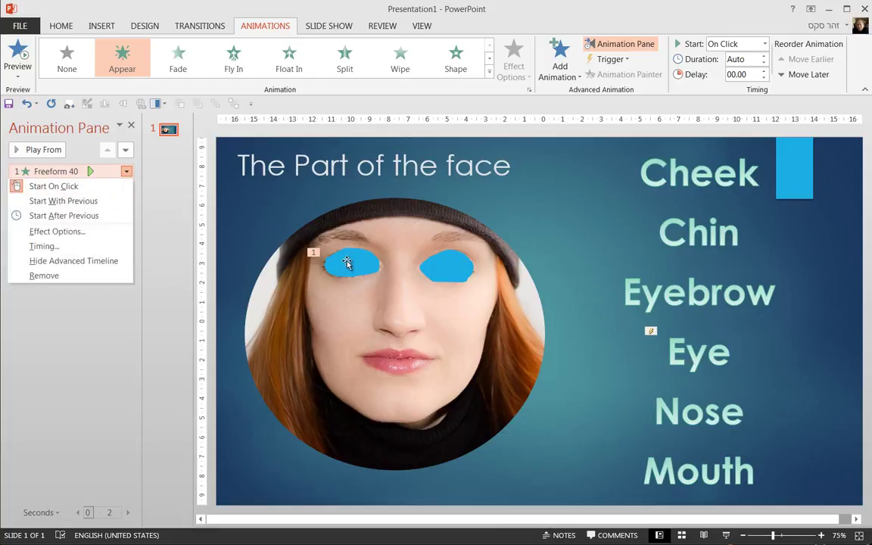
pyautogui.click(75, 204)
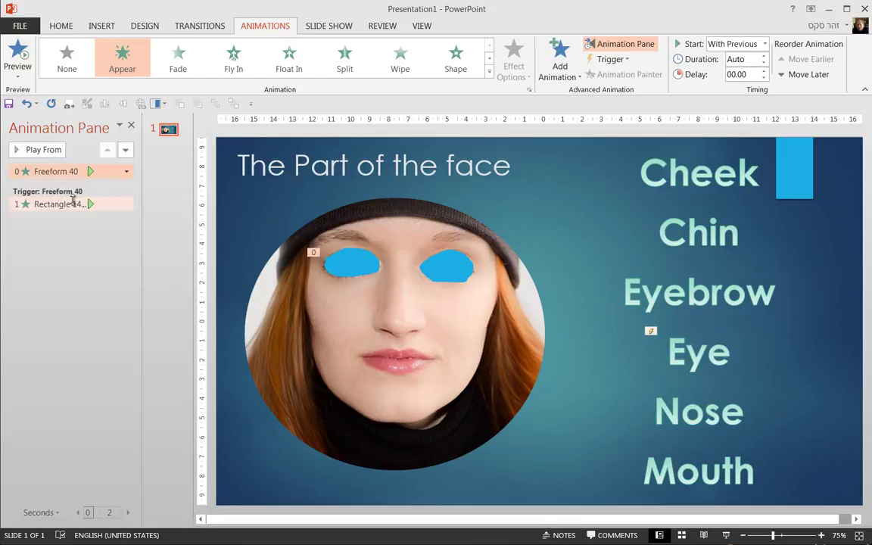
pyautogui.click(728, 536)
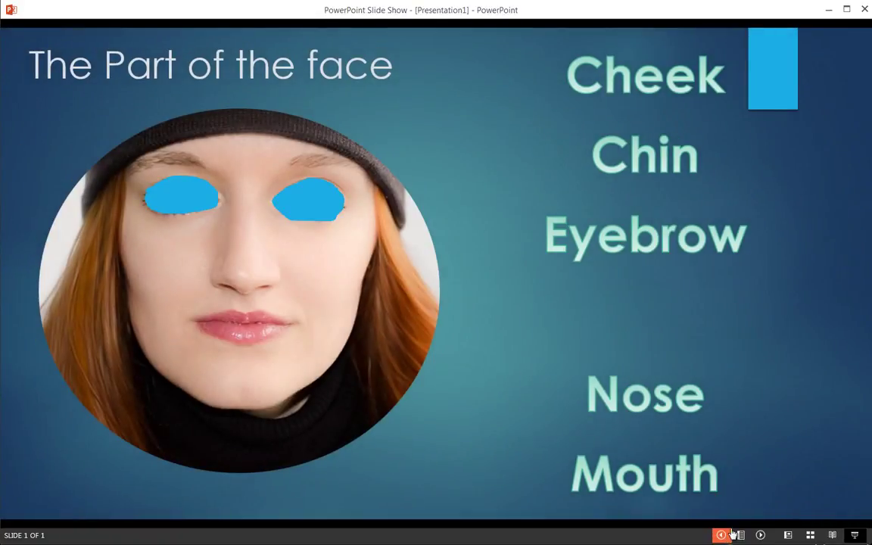
pyautogui.click(314, 203)
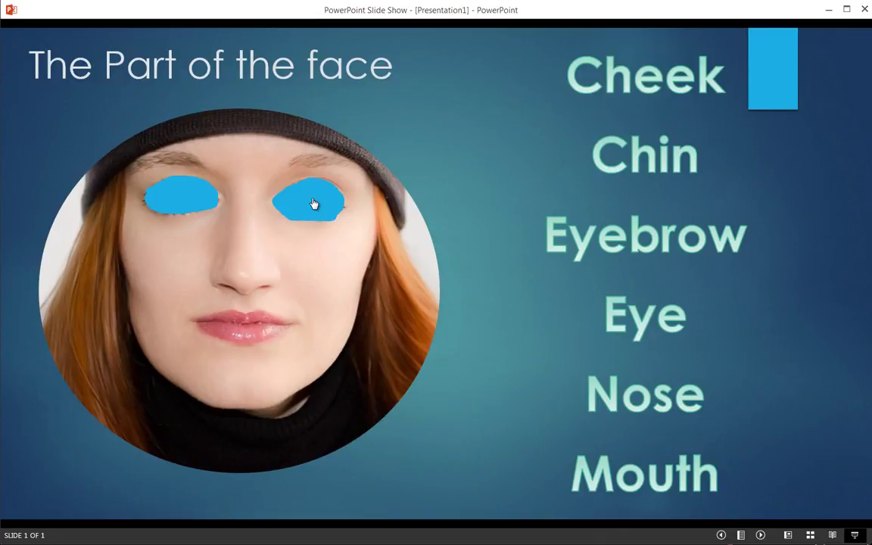
pyautogui.press('Escape')
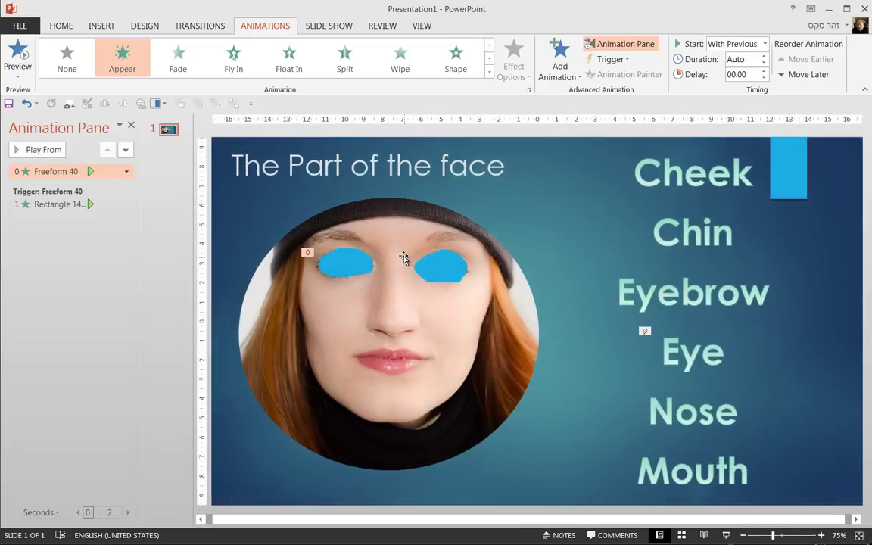
# Step: Give the eye shape's fill 92% transparency, then run the slide show from this slide
pyautogui.click(446, 264)
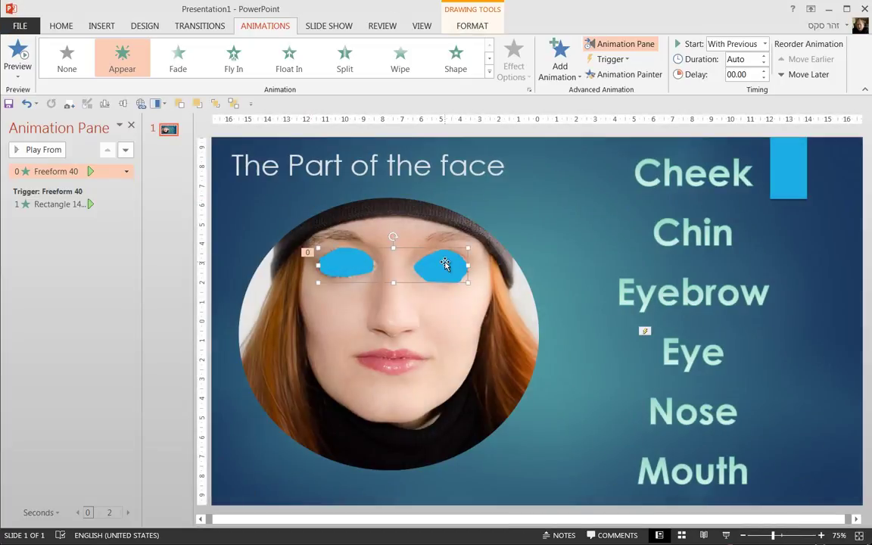
pyautogui.click(472, 26)
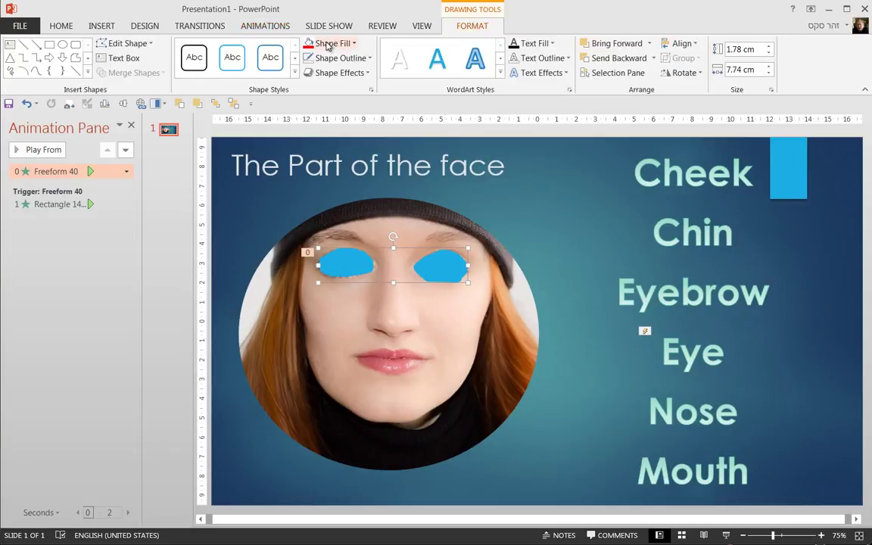
pyautogui.click(333, 43)
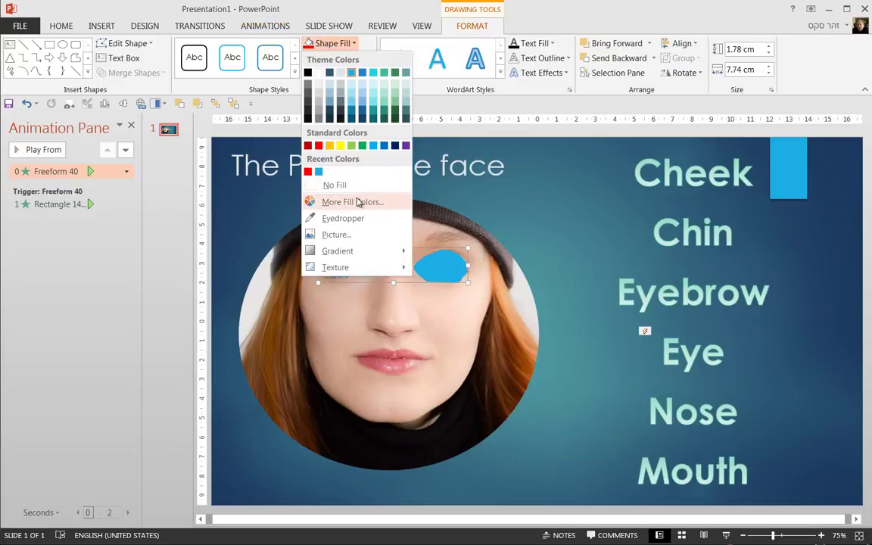
pyautogui.click(359, 203)
pyautogui.moveTo(353, 380); pyautogui.dragTo(413, 380)
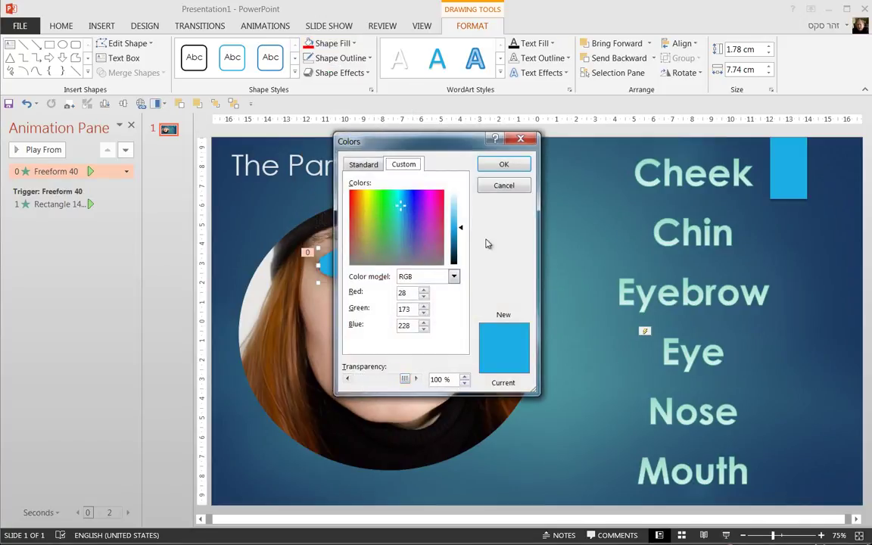
pyautogui.moveTo(405, 379)
pyautogui.mouseDown()
pyautogui.moveTo(395, 379)
pyautogui.moveTo(402, 384)
pyautogui.mouseUp()
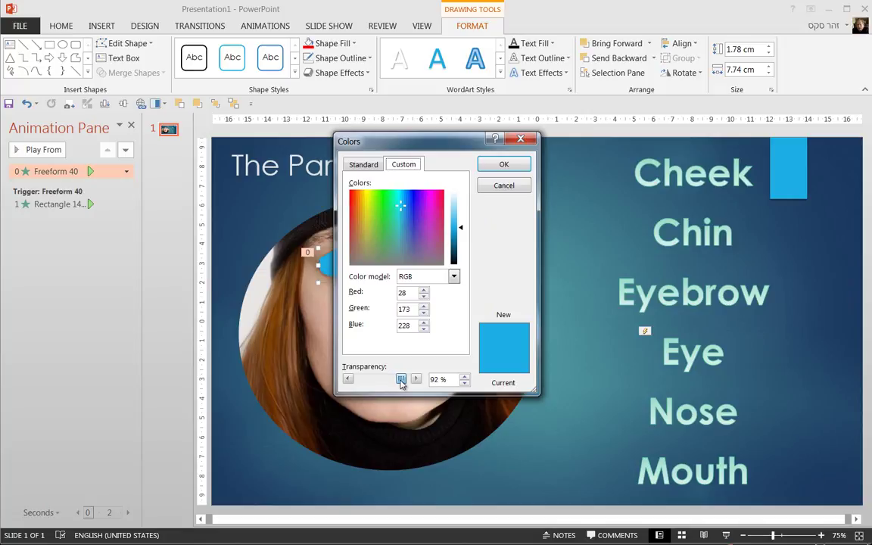
pyautogui.click(503, 164)
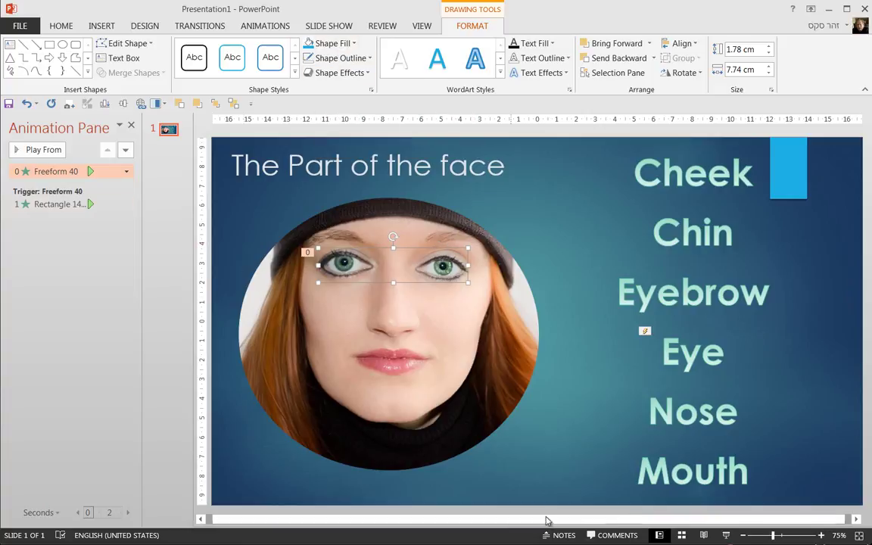
pyautogui.click(726, 535)
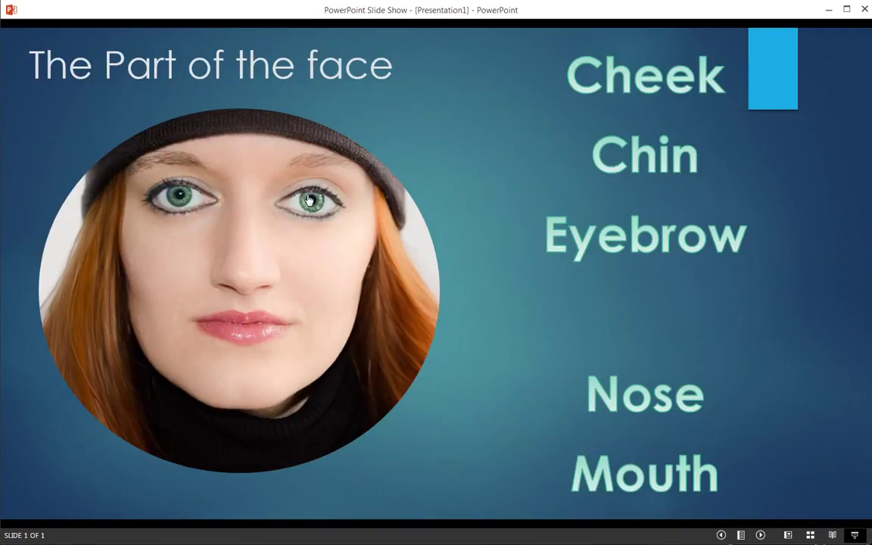
pyautogui.click(295, 294)
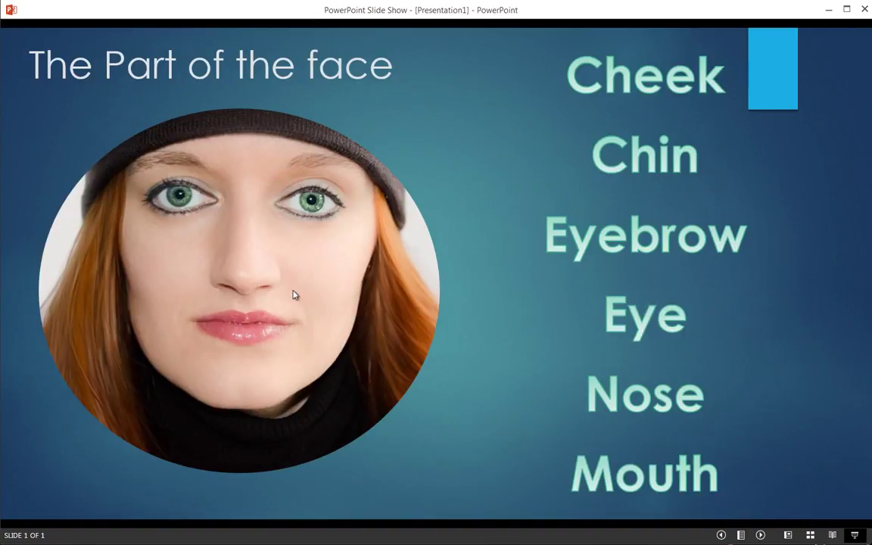
pyautogui.press('Escape')
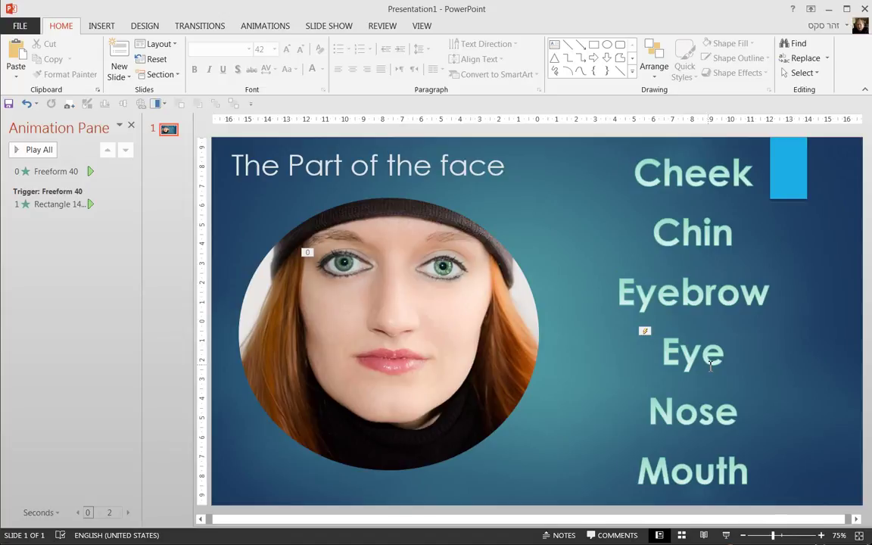
# Step: Add a Disappear exit effect to the Eye label
pyautogui.click(694, 356)
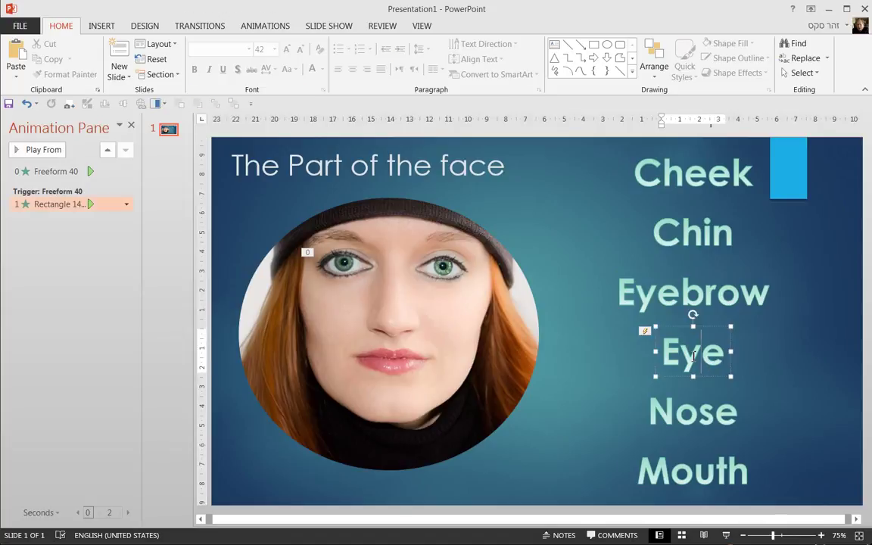
pyautogui.click(261, 25)
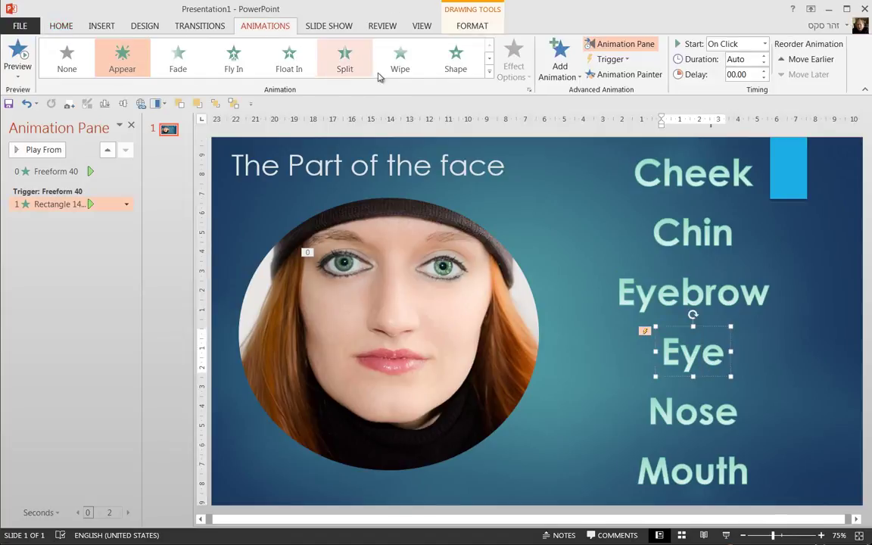
pyautogui.click(559, 60)
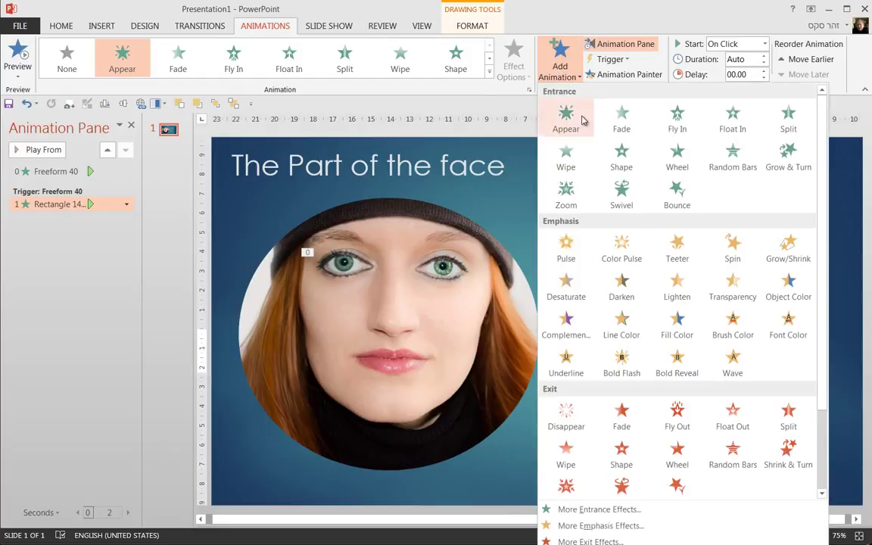
pyautogui.click(564, 416)
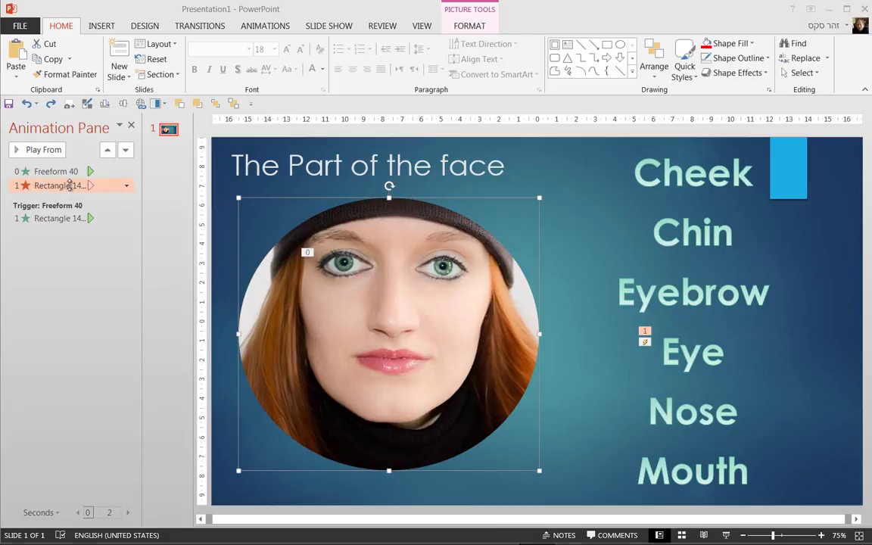
# Step: Move the Disappear effect into the eye trigger group, starting After Previous with a 1.0 s delay
pyautogui.press('Escape')
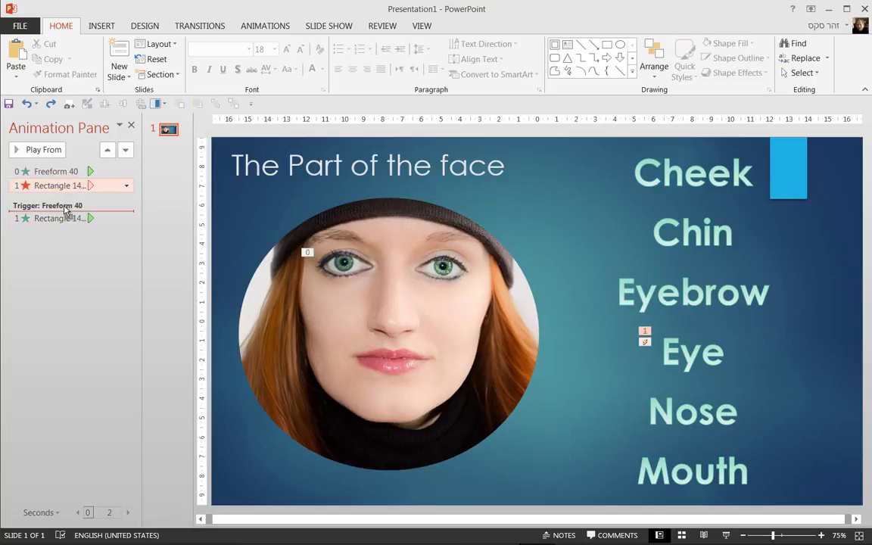
pyautogui.moveTo(66, 186)
pyautogui.mouseDown()
pyautogui.moveTo(67, 204)
pyautogui.moveTo(58, 204)
pyautogui.mouseUp()
pyautogui.click(44, 219)
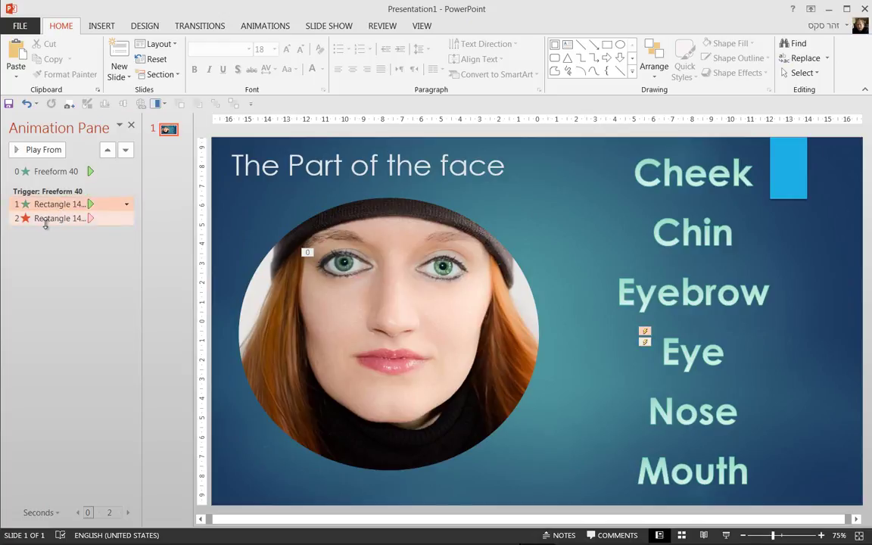
pyautogui.click(127, 219)
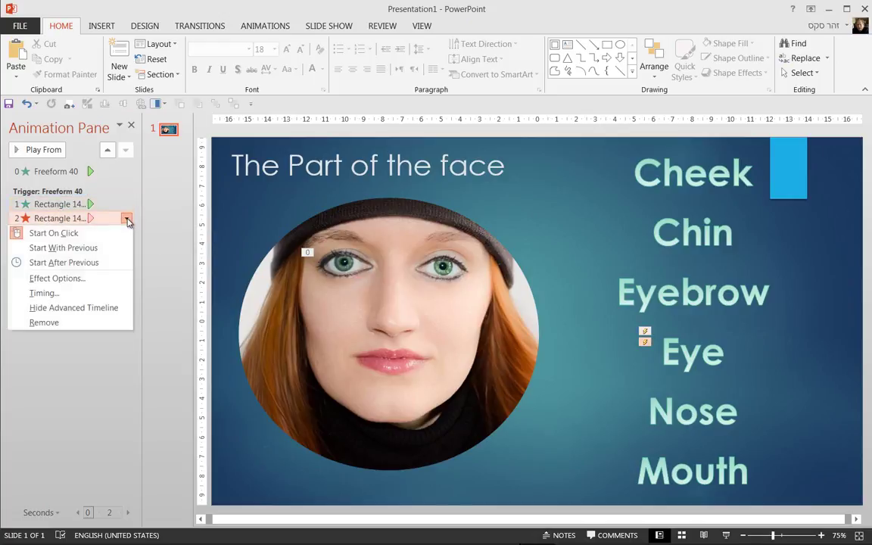
pyautogui.click(89, 262)
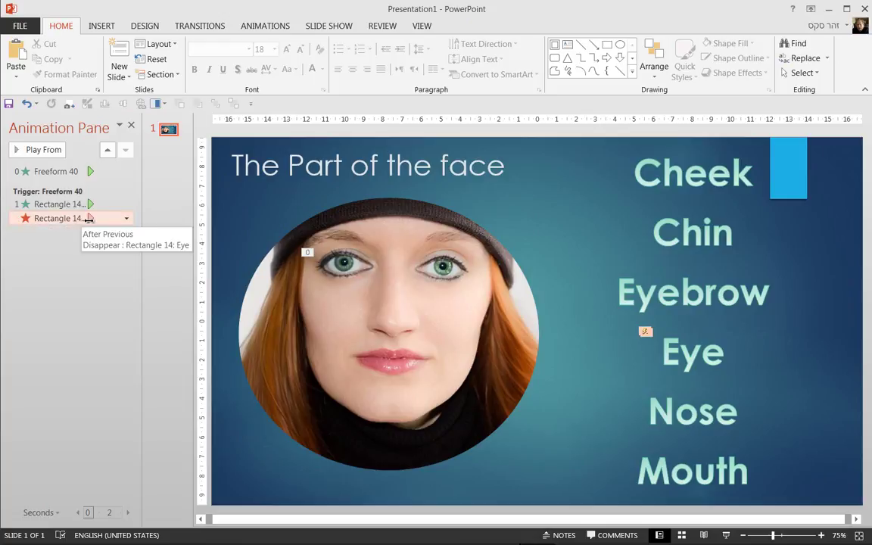
pyautogui.moveTo(97, 218); pyautogui.dragTo(100, 218)
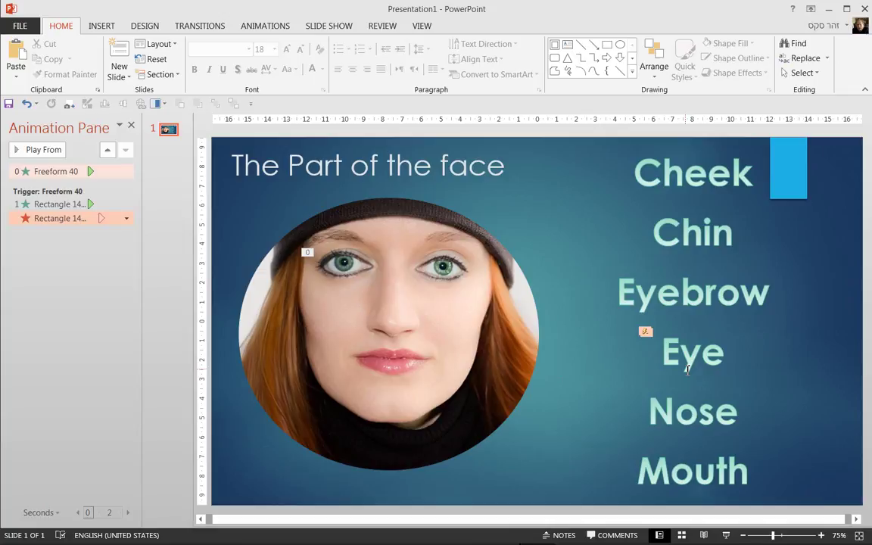
pyautogui.click(726, 536)
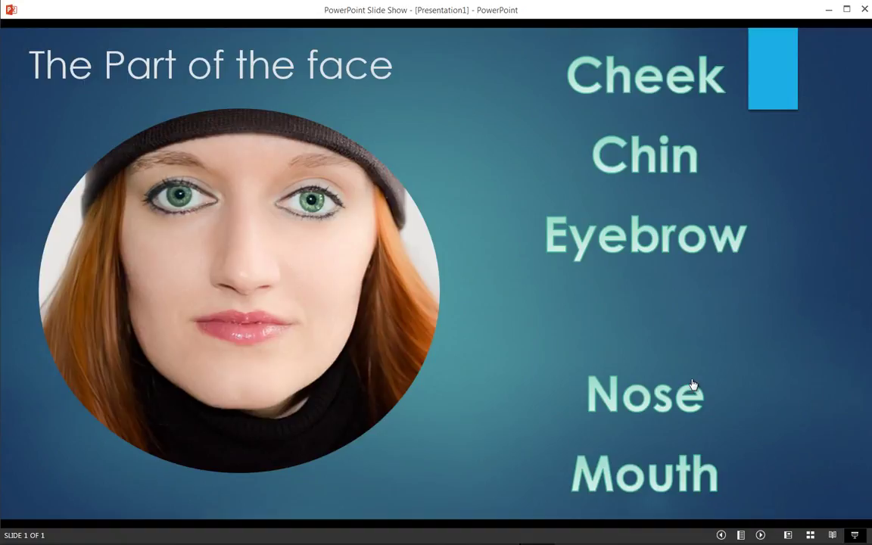
pyautogui.click(310, 208)
pyautogui.press('Escape')
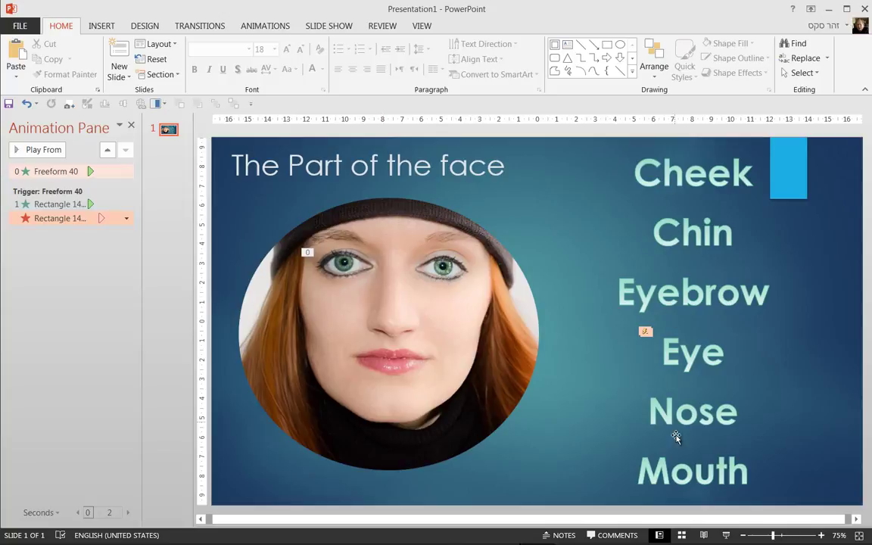
# Step: Send the face photo to the back and box-select all six face-part labels
pyautogui.rightClick(505, 338)
pyautogui.moveTo(549, 464)
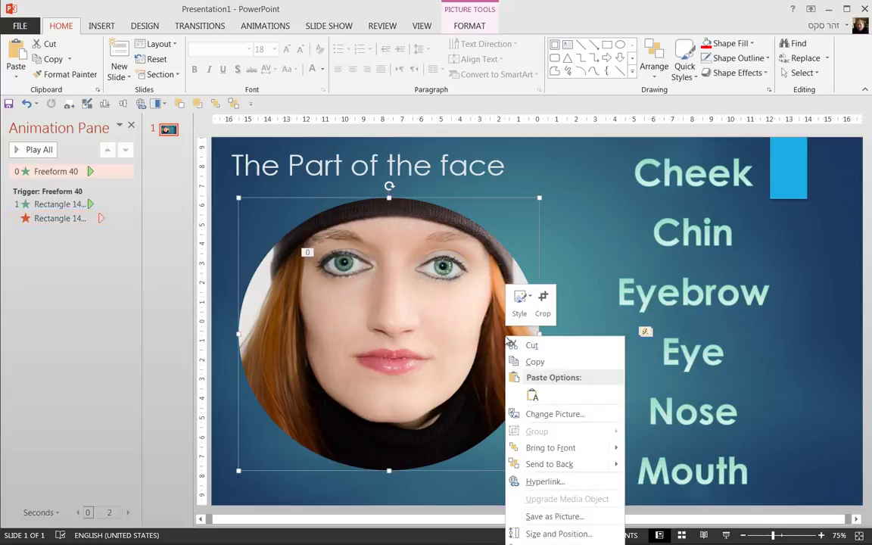
pyautogui.click(543, 464)
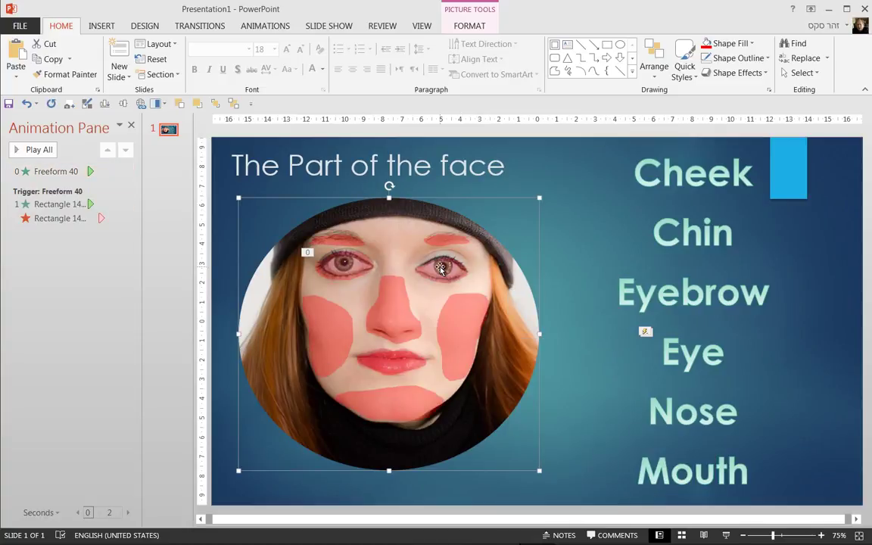
pyautogui.click(592, 152)
pyautogui.click(583, 135)
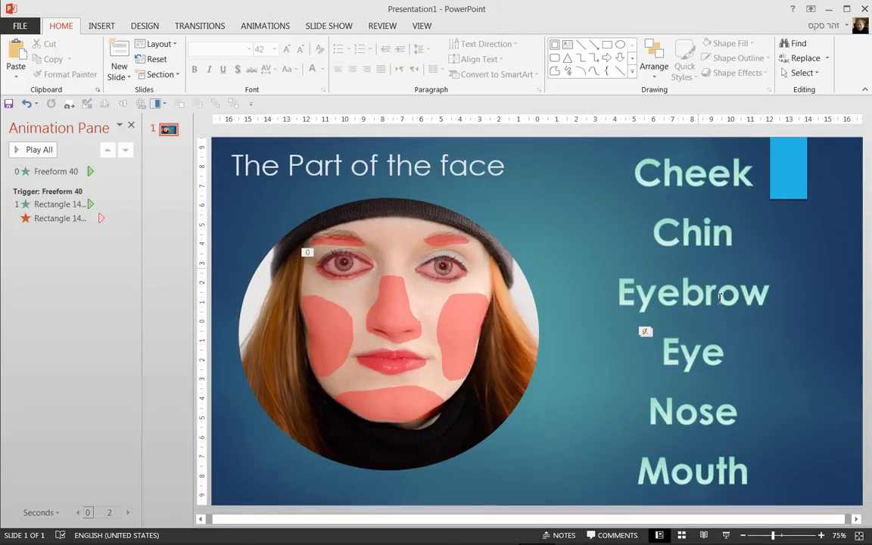
pyautogui.moveTo(575, 138); pyautogui.dragTo(818, 522)
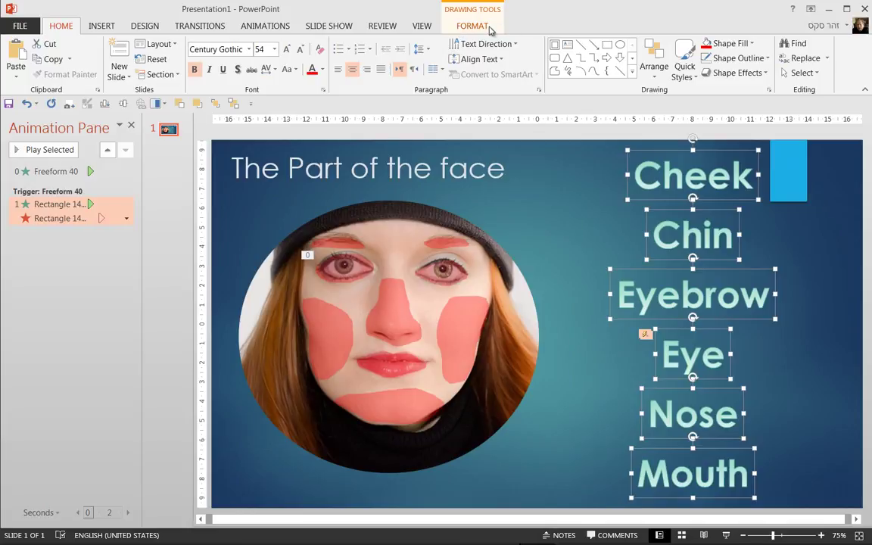
# Step: Align Middle the six selected labels into one overlapping stack, then deselect them
pyautogui.click(479, 26)
pyautogui.click(682, 44)
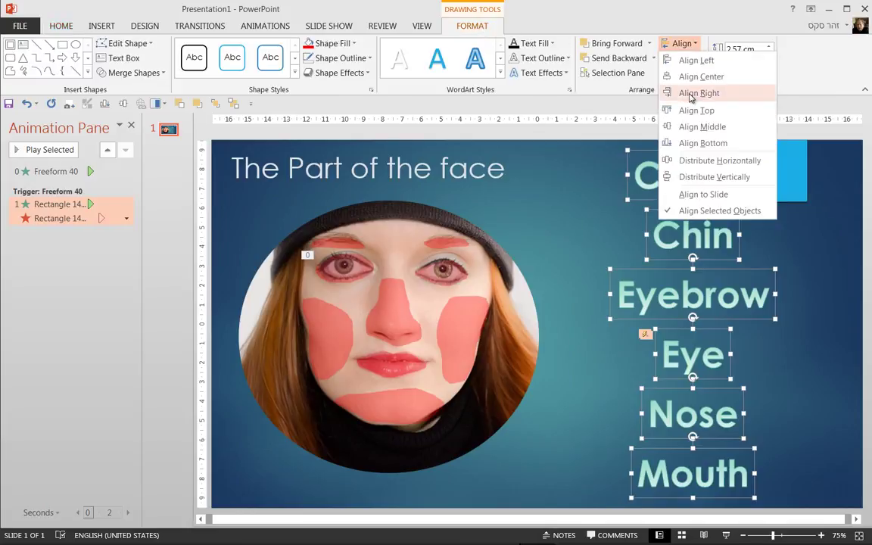
pyautogui.click(703, 127)
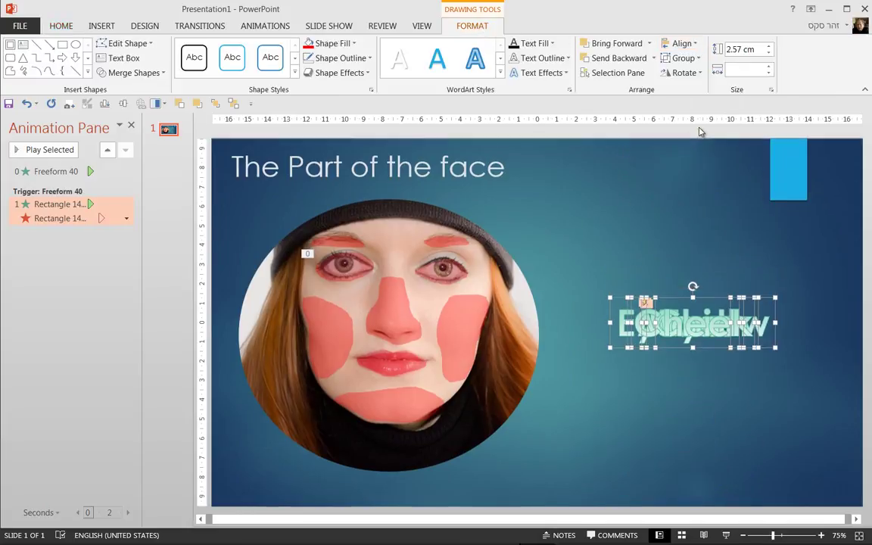
pyautogui.click(818, 321)
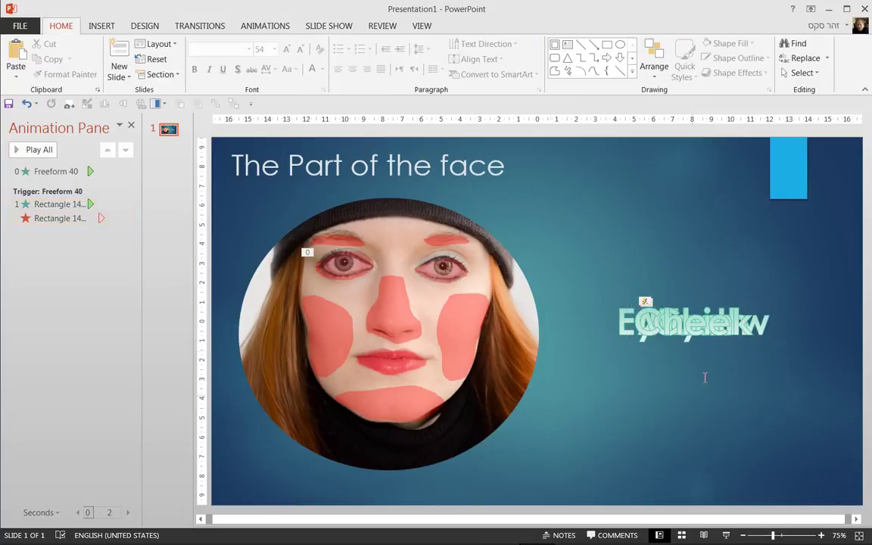
pyautogui.click(101, 25)
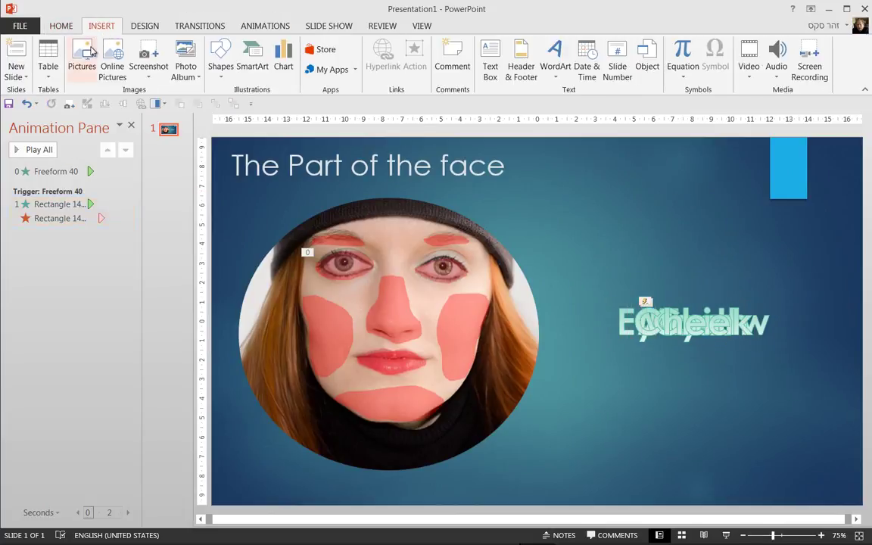
# Step: Draw a half-frame shape near the stacked labels, then delete it
pyautogui.click(220, 57)
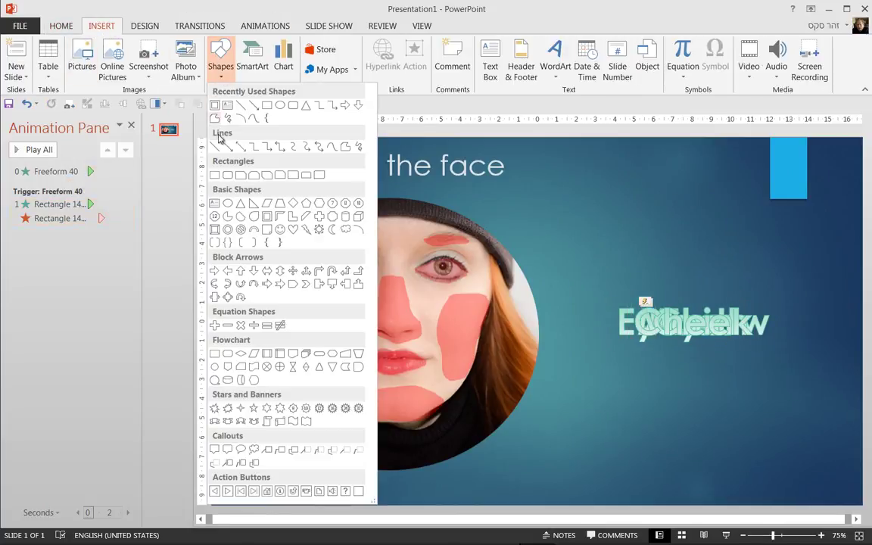
pyautogui.click(271, 218)
pyautogui.moveTo(590, 270)
pyautogui.mouseDown()
pyautogui.moveTo(731, 361)
pyautogui.moveTo(699, 357)
pyautogui.mouseUp()
pyautogui.moveTo(611, 287); pyautogui.dragTo(585, 274)
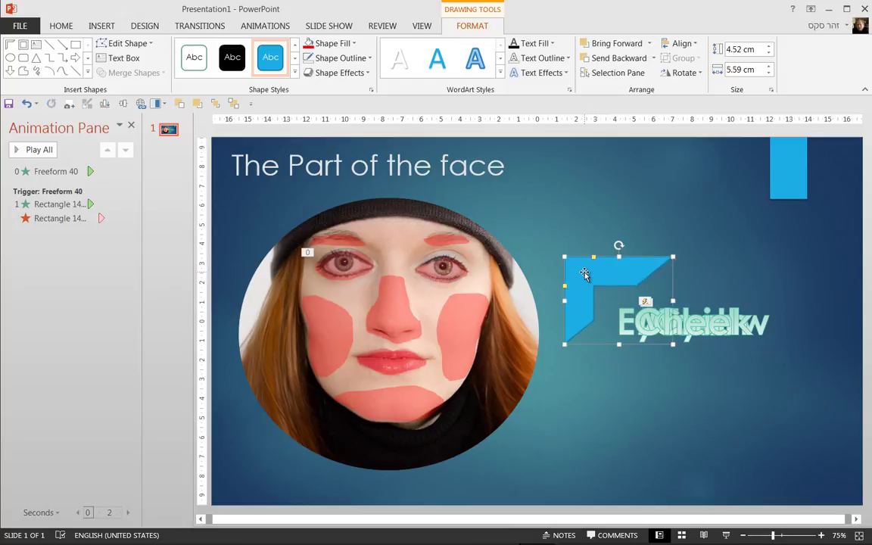
pyautogui.press('Delete')
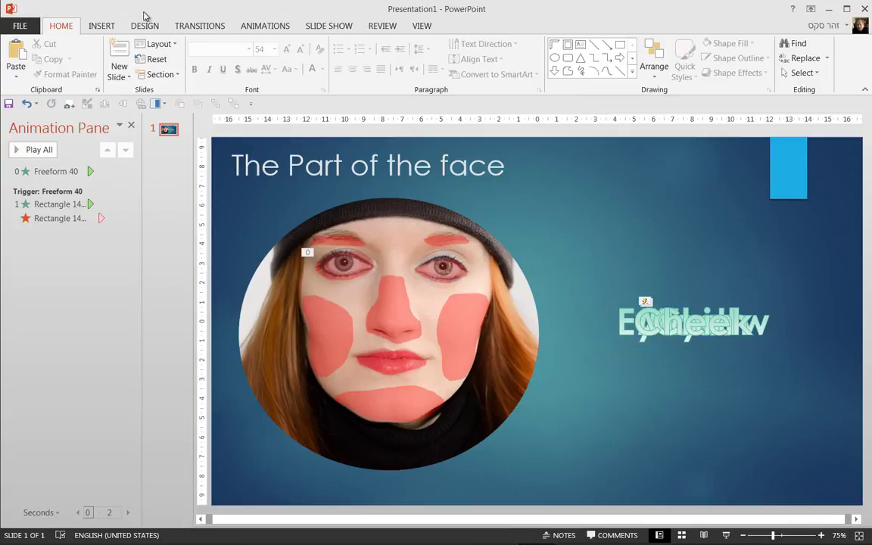
# Step: Draw a Frame shape around the stacked labels and apply a dark-blue gradient style
pyautogui.click(104, 29)
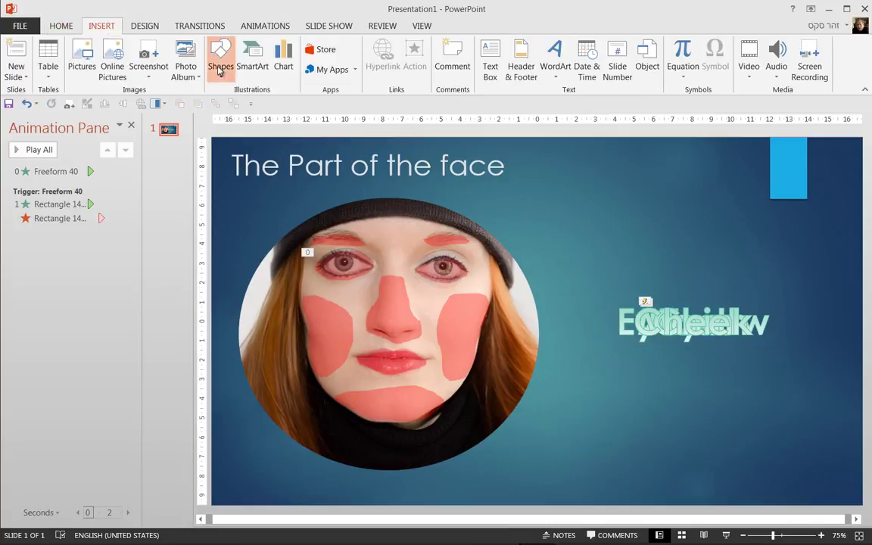
pyautogui.click(220, 68)
pyautogui.click(241, 199)
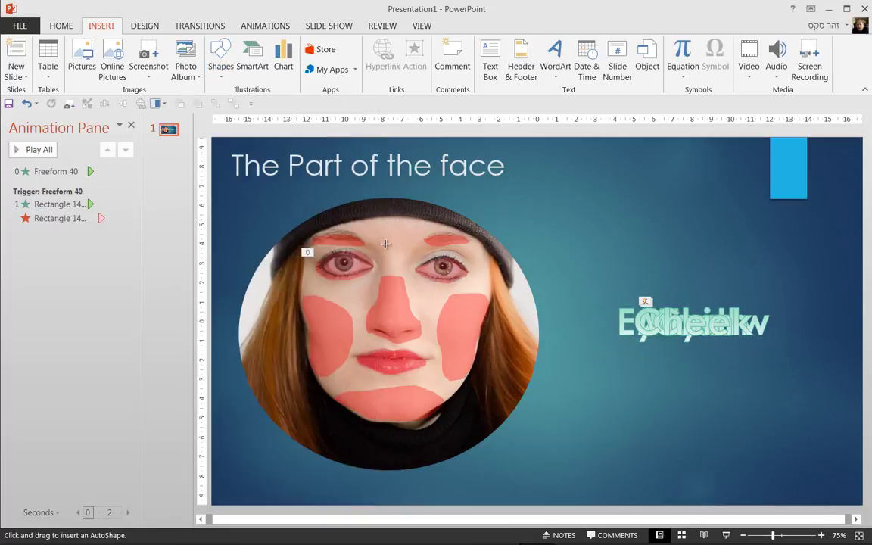
pyautogui.moveTo(581, 267); pyautogui.dragTo(805, 381)
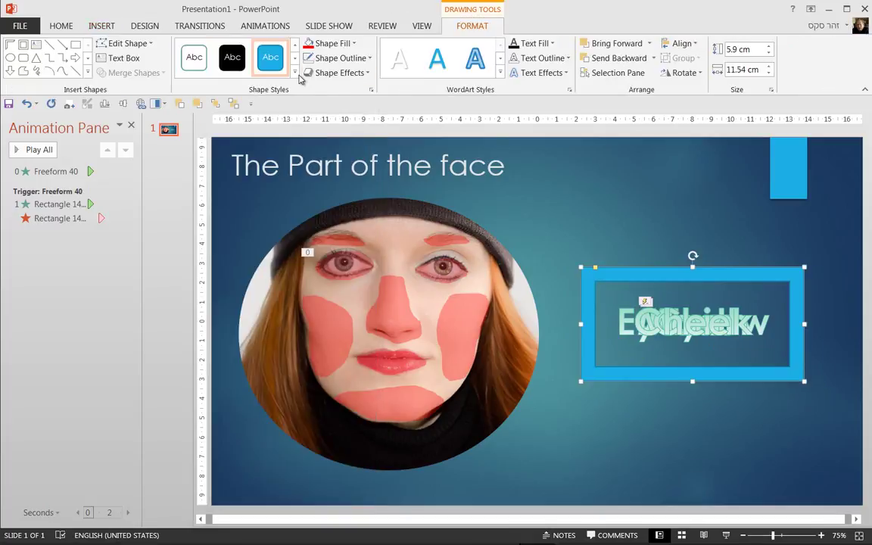
pyautogui.click(275, 75)
pyautogui.click(270, 216)
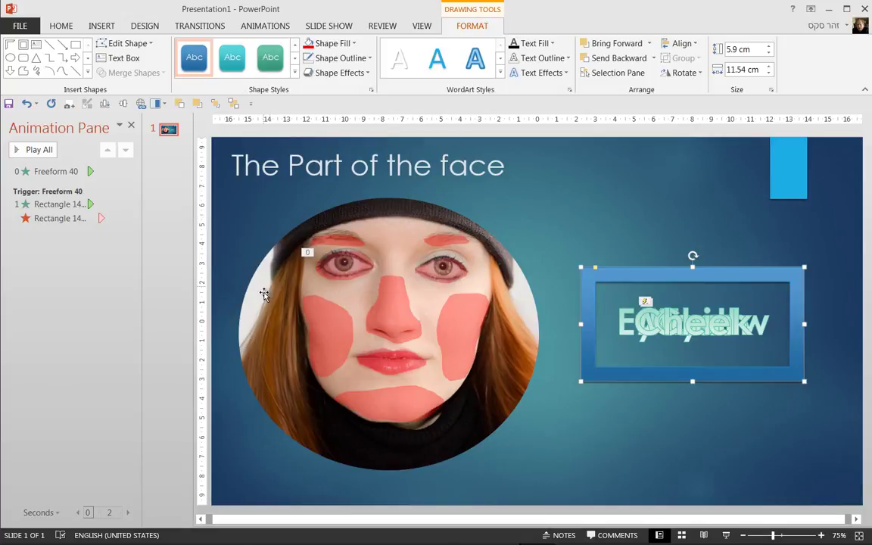